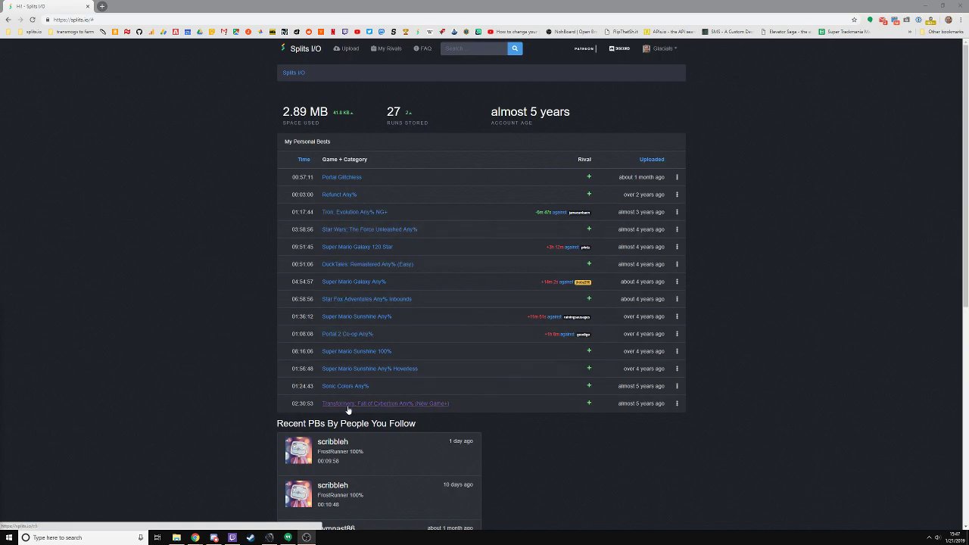
# - Upload the tron-evolution .lss splits file from the splits folder to Splits.io
pyautogui.scroll(-4, 349, 406)
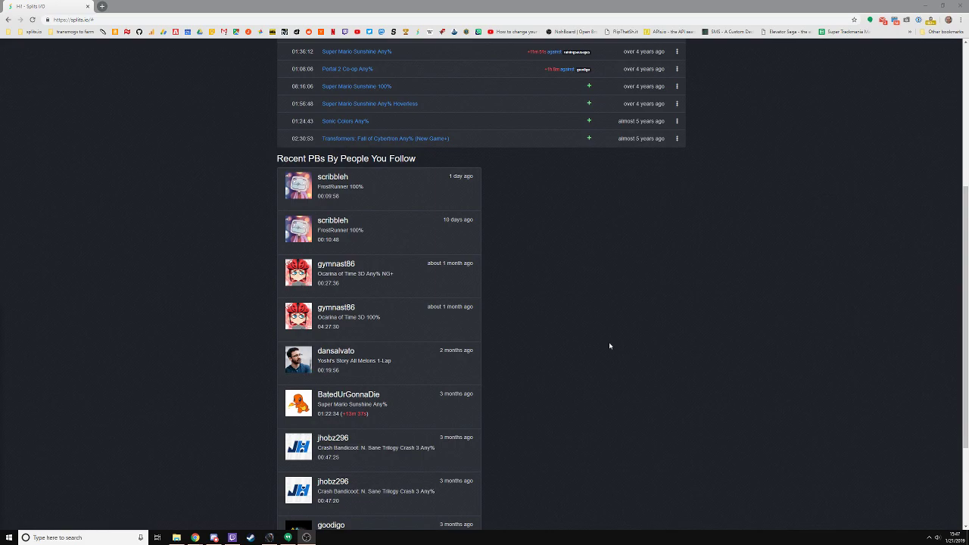
pyautogui.scroll(4, 610, 343)
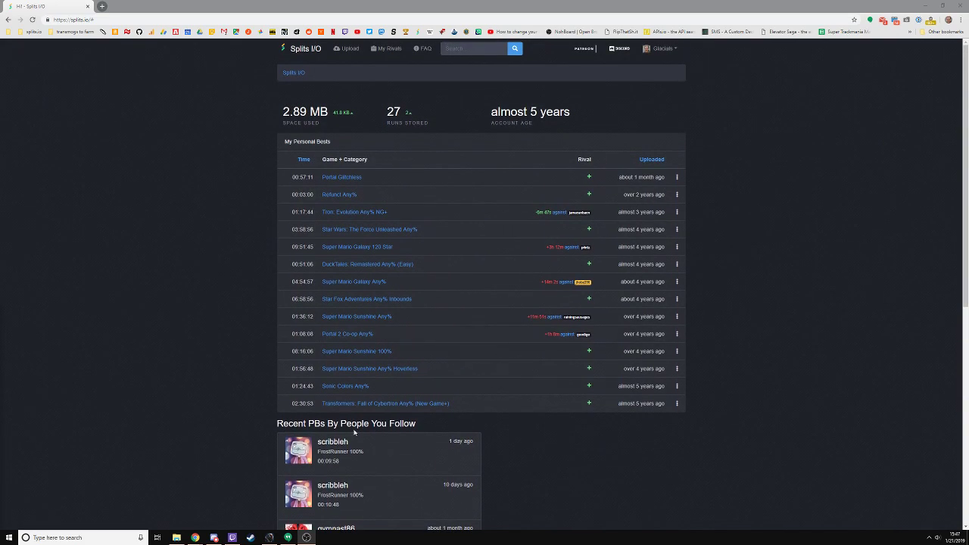
pyautogui.moveTo(182, 542)
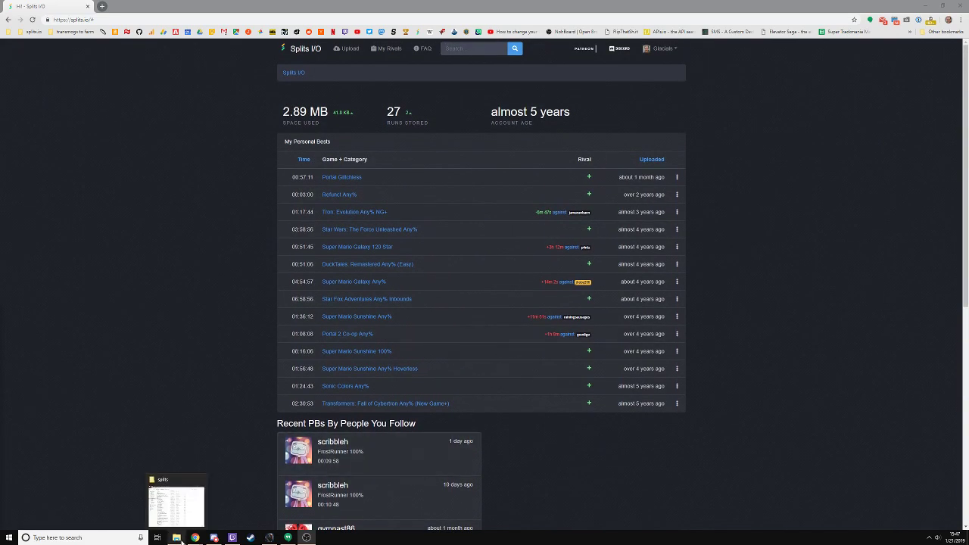
pyautogui.click(176, 538)
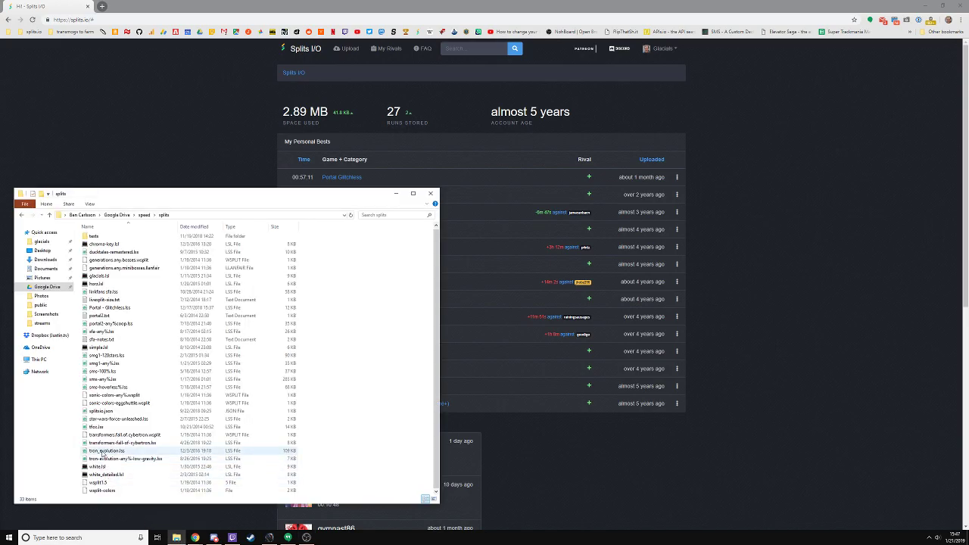
pyautogui.moveTo(93, 453); pyautogui.dragTo(646, 315)
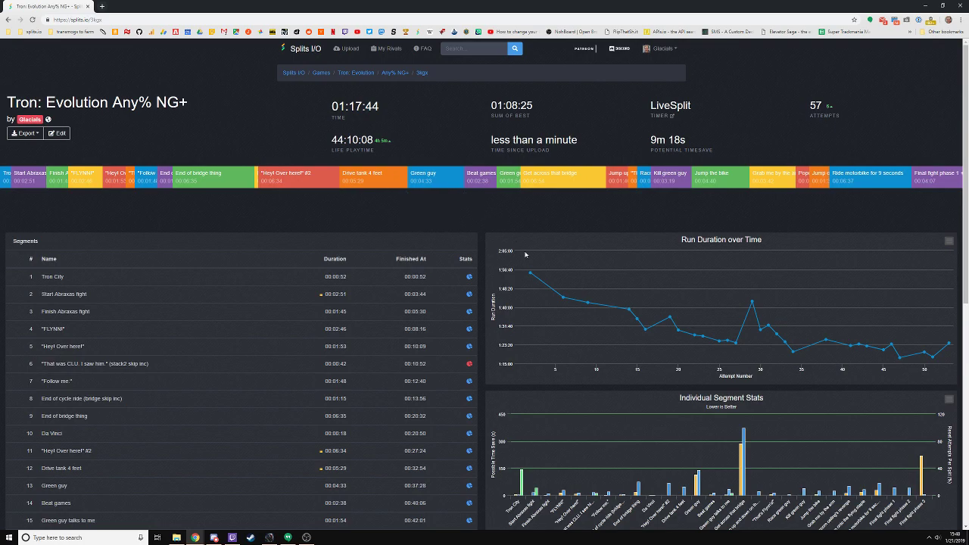
pyautogui.moveTo(534, 267)
pyautogui.scroll(-4, 479, 258)
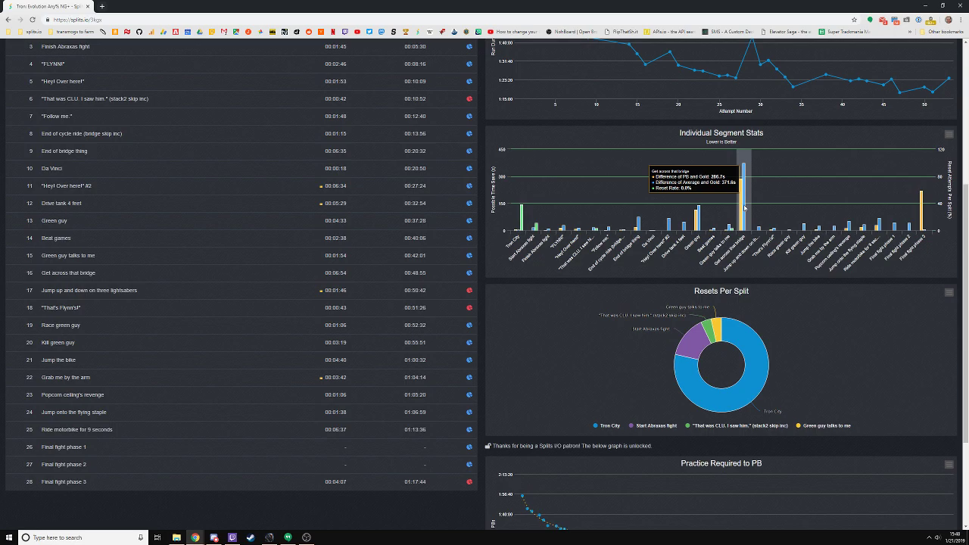
pyautogui.scroll(-1, 744, 227)
pyautogui.moveTo(746, 307)
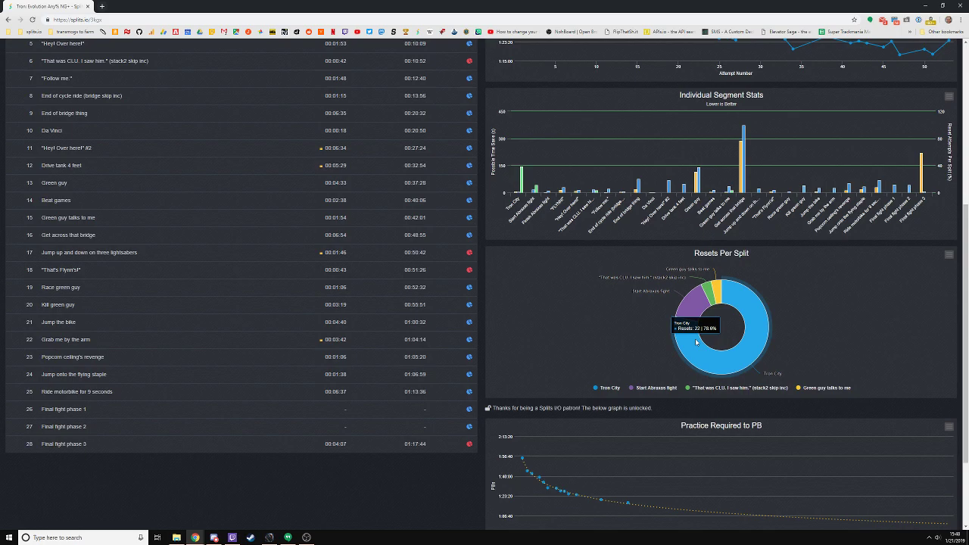
pyautogui.moveTo(692, 305)
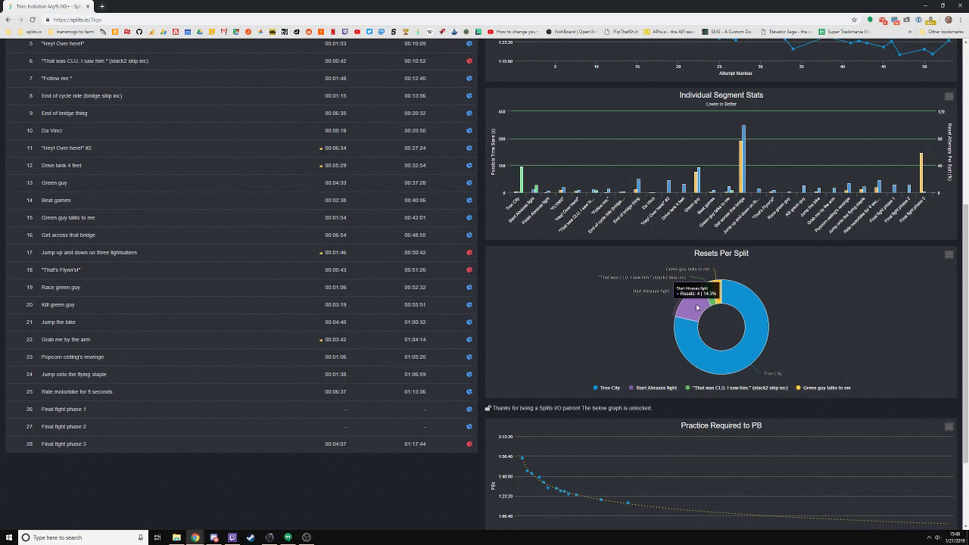
pyautogui.scroll(-2, 697, 306)
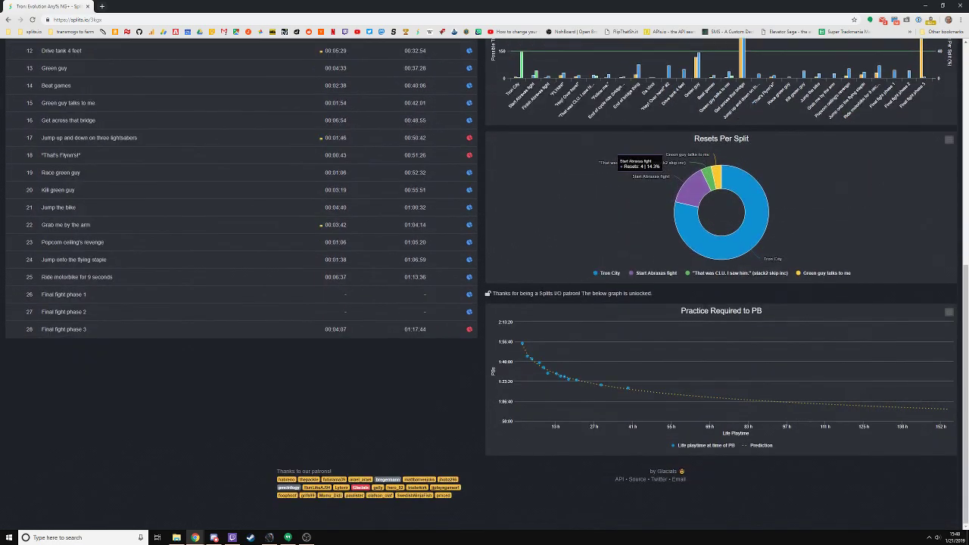
pyautogui.moveTo(526, 353)
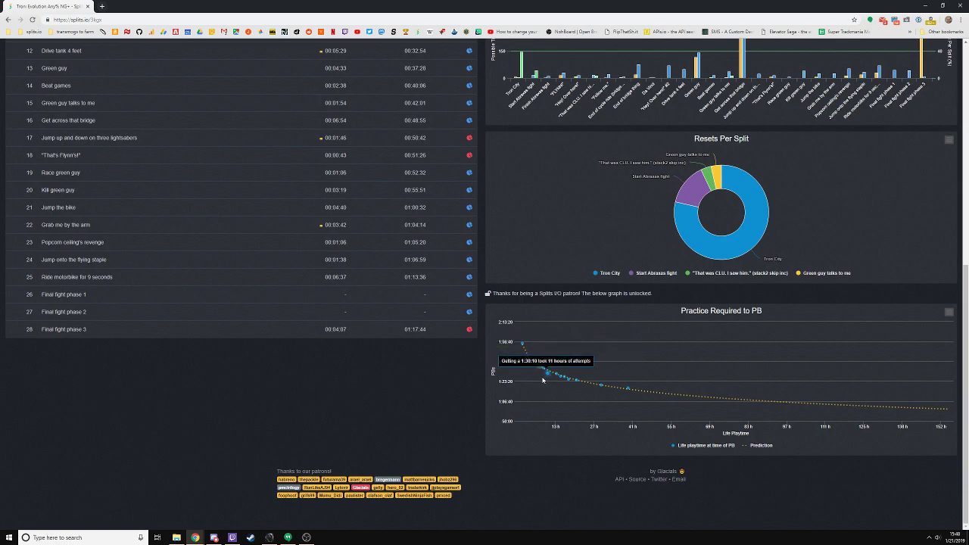
pyautogui.moveTo(563, 386)
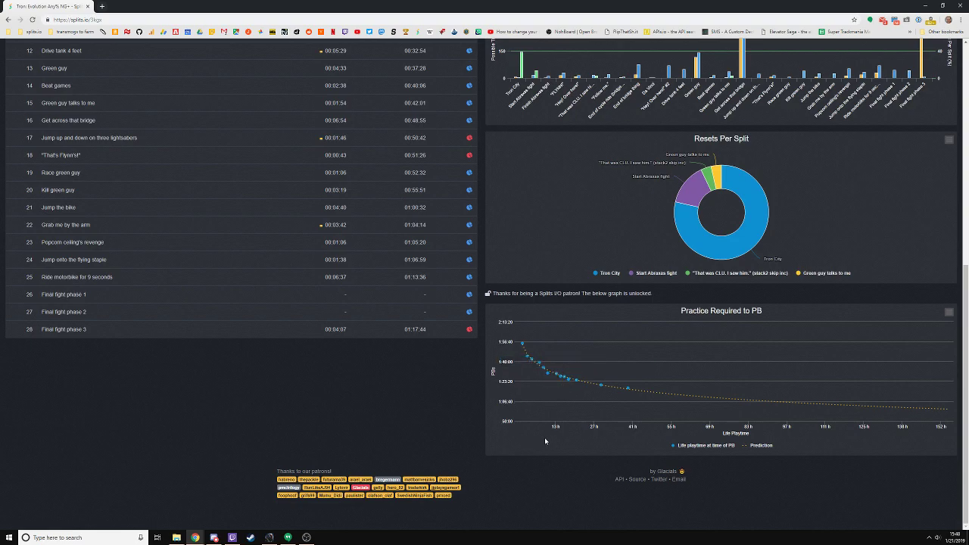
pyautogui.moveTo(627, 419)
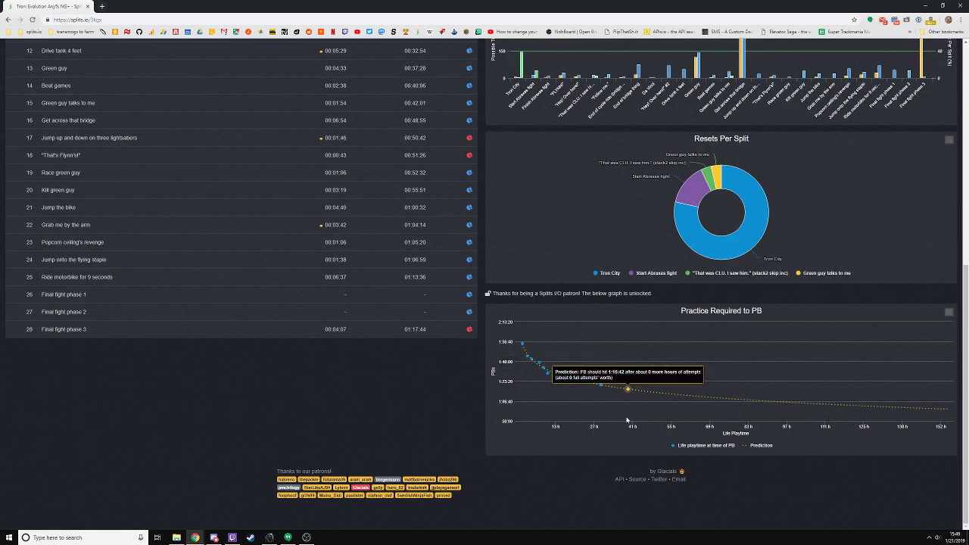
pyautogui.moveTo(627, 388)
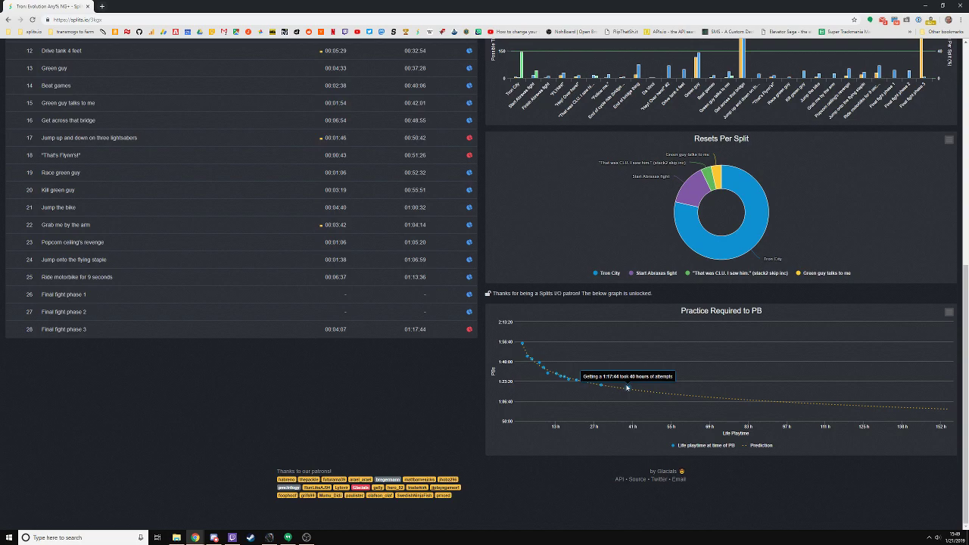
pyautogui.moveTo(661, 393)
pyautogui.moveTo(734, 399)
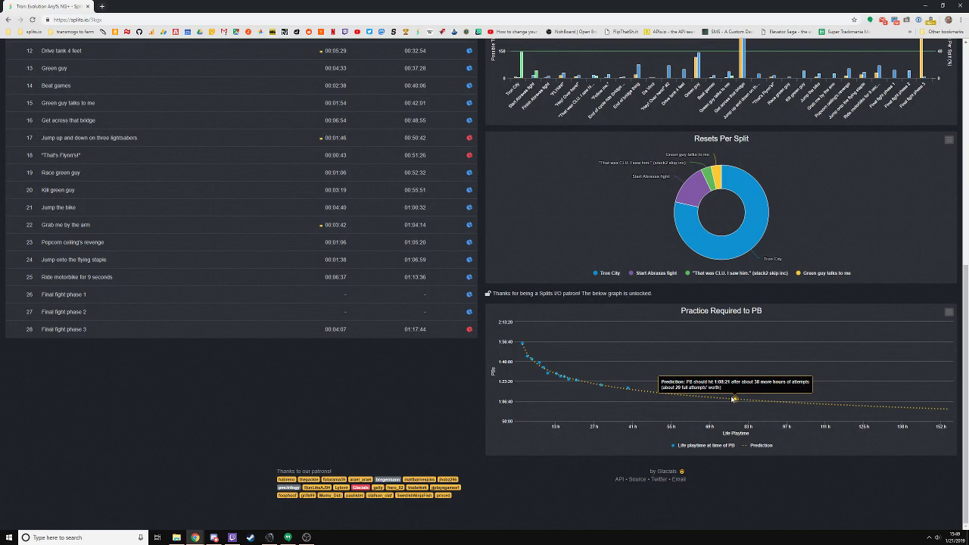
# - Expand the detailed stats for segment 5, 'Hey! Over here!', and for segment 6
pyautogui.scroll(3, 529, 325)
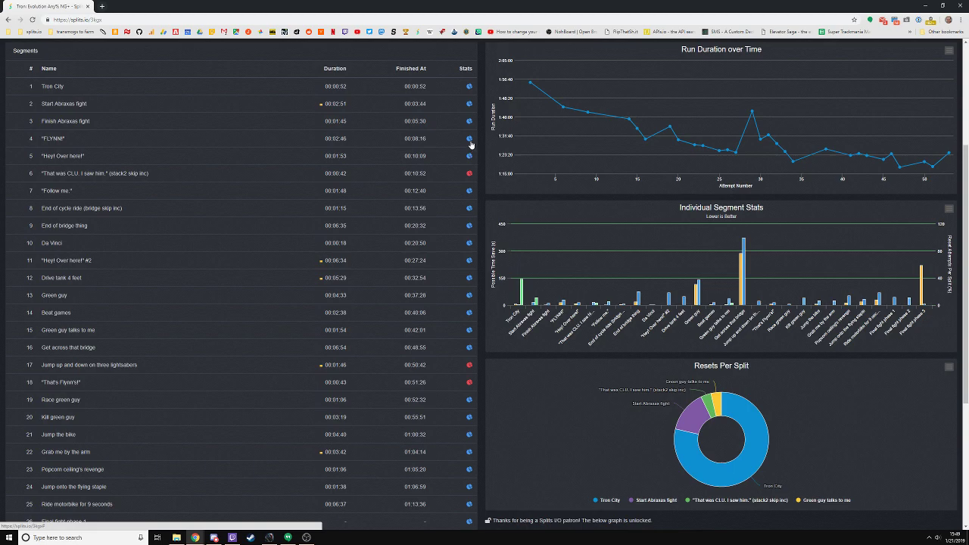
pyautogui.click(469, 157)
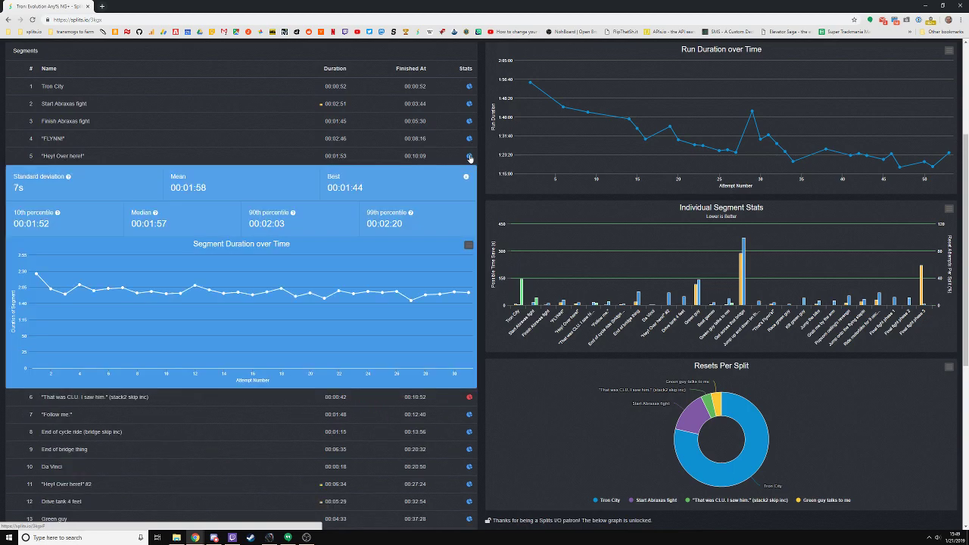
pyautogui.scroll(-3, 469, 157)
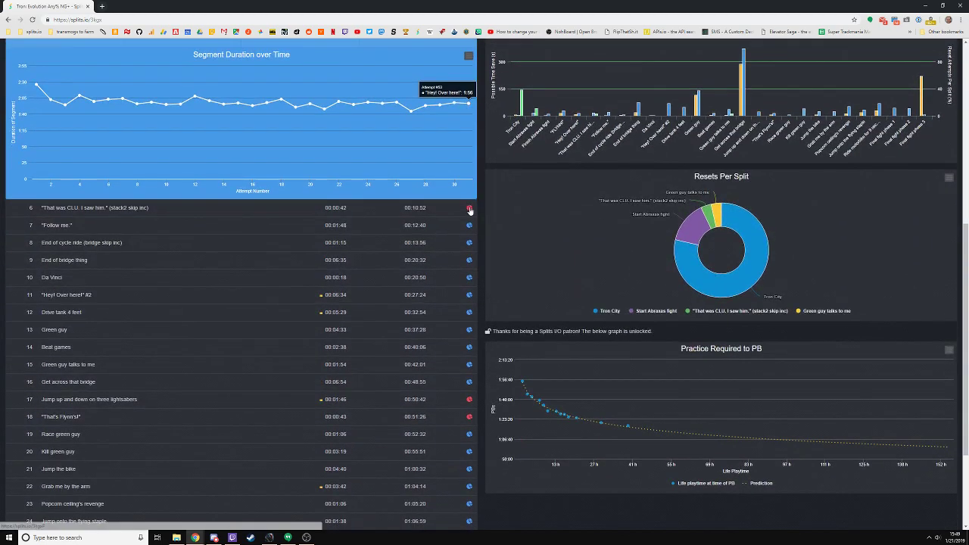
pyautogui.click(469, 209)
# - Highlight segment 6's 00:00:58 mean and 35s standard deviation, then clear the selection
pyautogui.moveTo(68, 230)
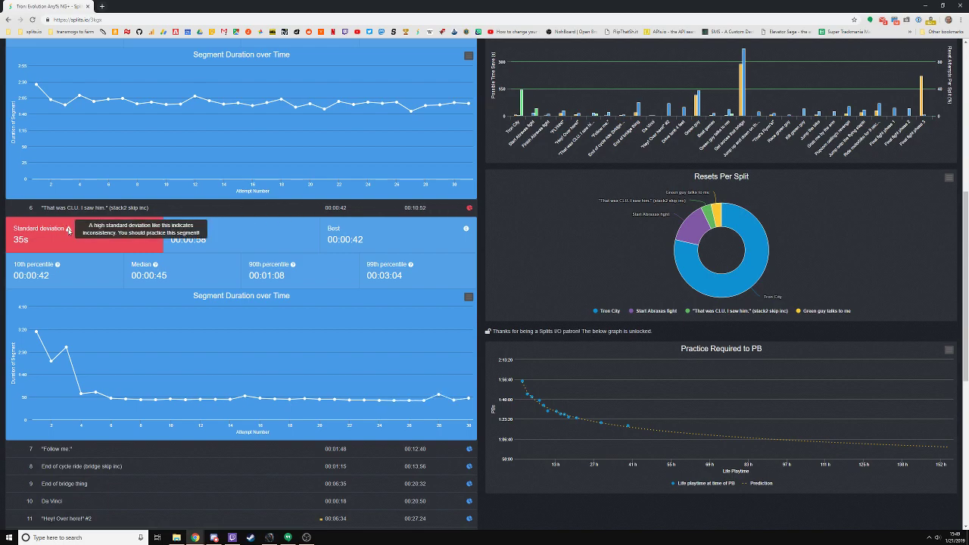
pyautogui.moveTo(170, 241); pyautogui.dragTo(224, 242)
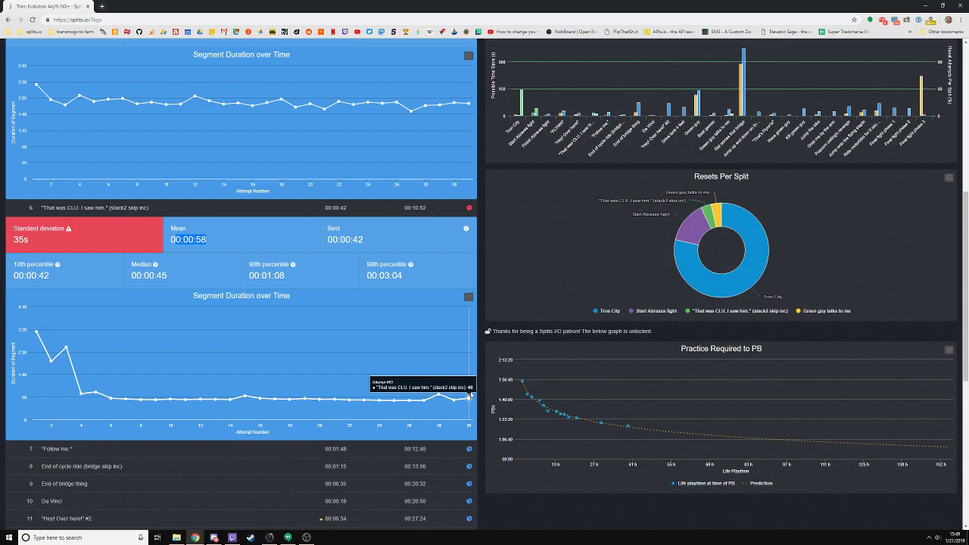
pyautogui.moveTo(192, 54); pyautogui.dragTo(7, 242)
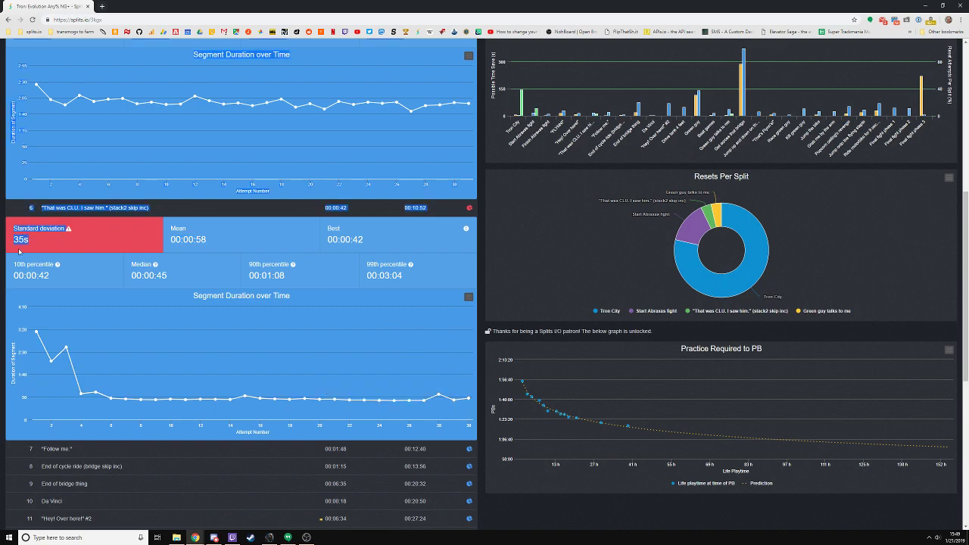
pyautogui.click(180, 258)
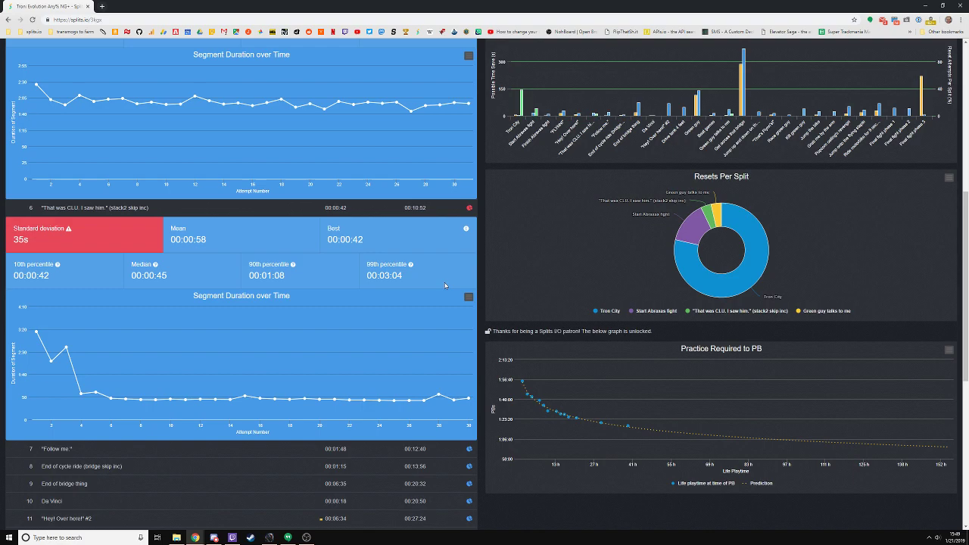
pyautogui.click(176, 537)
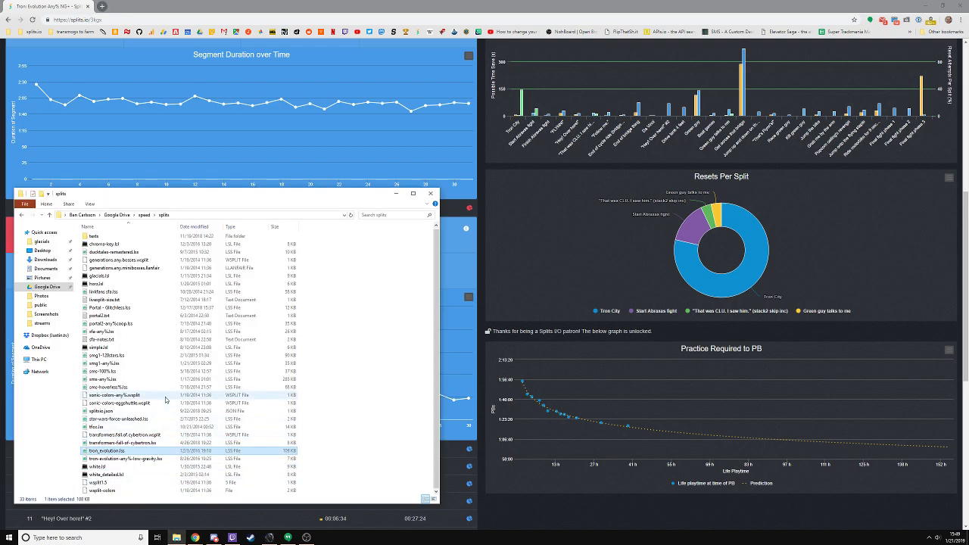
# - Upload Portal - Glitchless.lss to Splits.io and return to its new run page
pyautogui.moveTo(106, 308); pyautogui.dragTo(585, 255)
pyautogui.hotkey('alt', 'Tab')
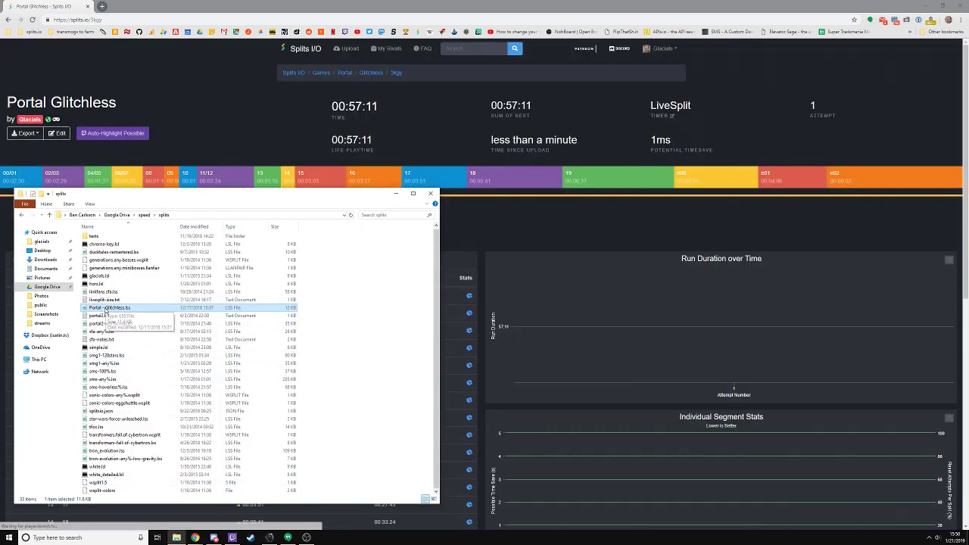
pyautogui.click(198, 123)
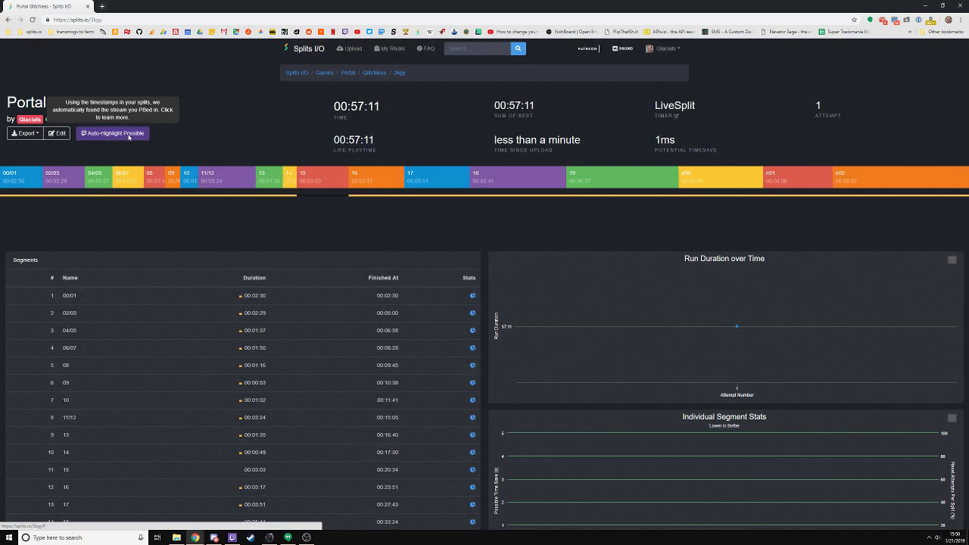
# - Open the Auto-Highlight offer for the Portal Glitchless run
pyautogui.click(128, 136)
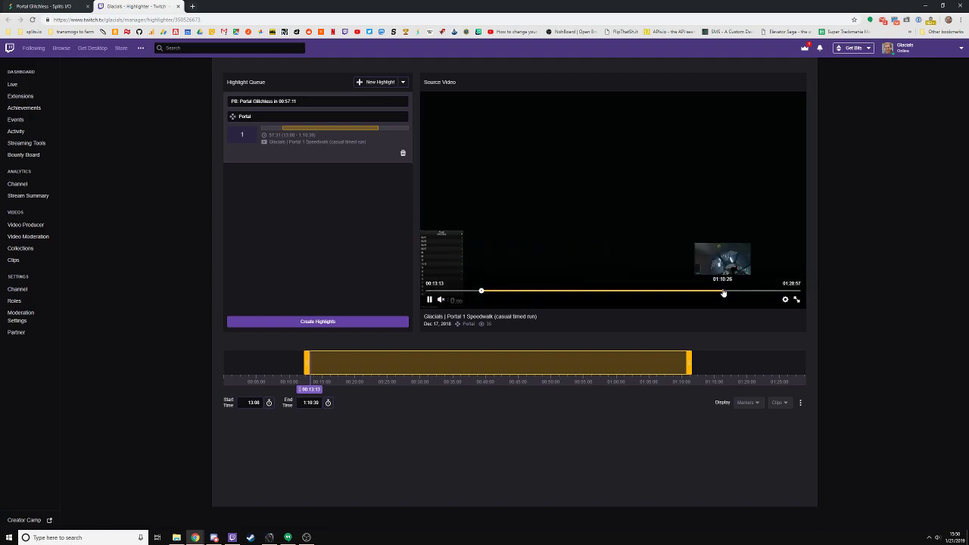
# - Trim the Twitch highlight to start at 14:38, then return to Splits.io's highlight link field
pyautogui.moveTo(307, 362); pyautogui.dragTo(317, 362)
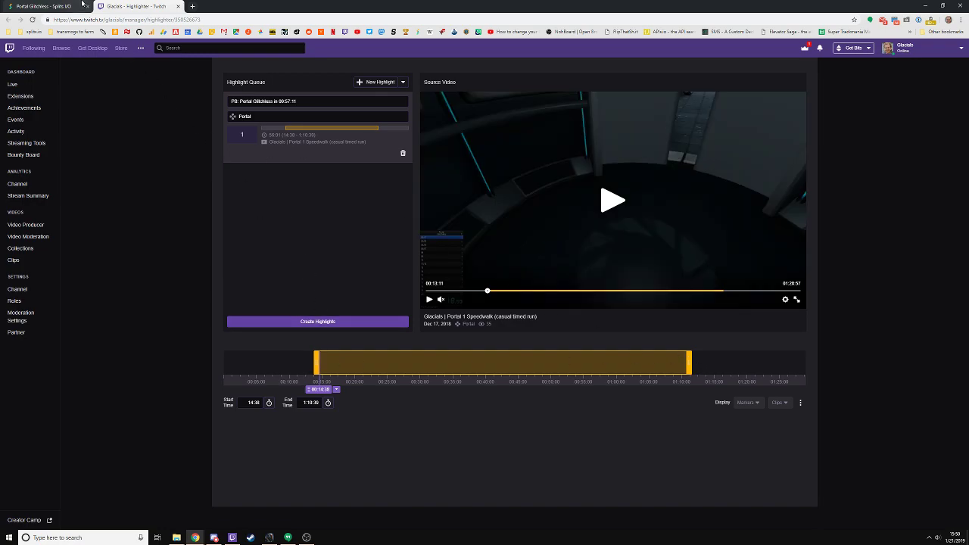
pyautogui.hotkey('ctrl', '1')
pyautogui.click(450, 159)
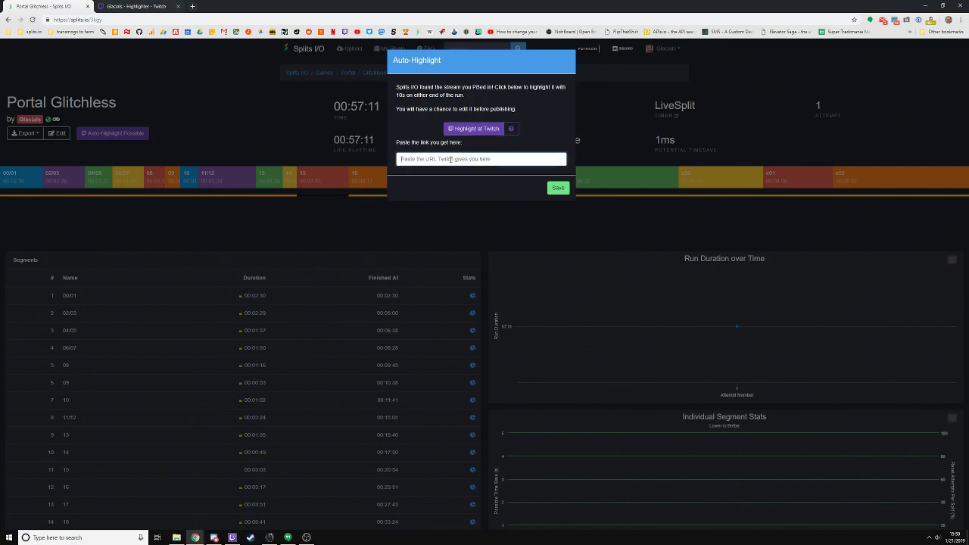
# - Dismiss the highlight dialog and delete the uploaded Portal Glitchless run from its edit page
pyautogui.click(582, 246)
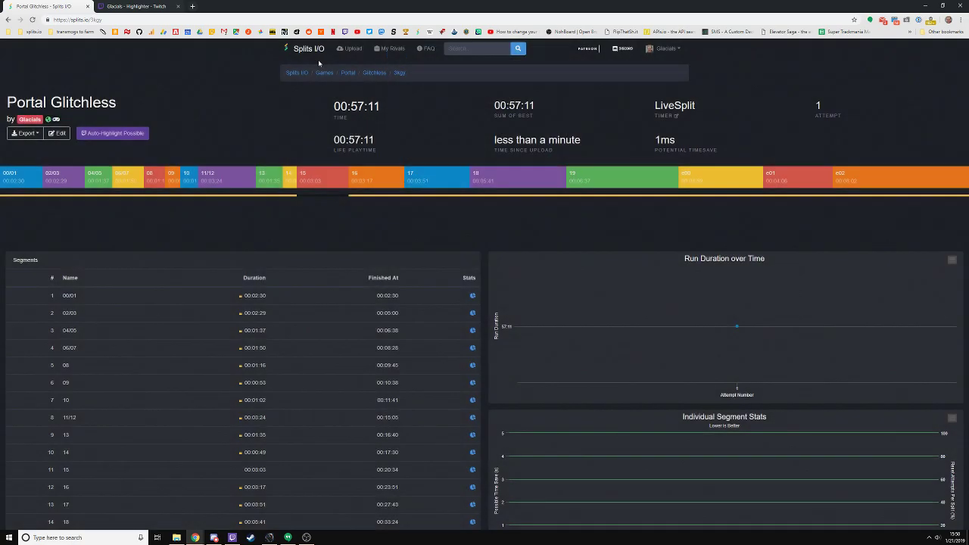
pyautogui.click(57, 133)
pyautogui.scroll(-2, 356, 440)
pyautogui.click(310, 452)
pyautogui.scroll(-2, 313, 454)
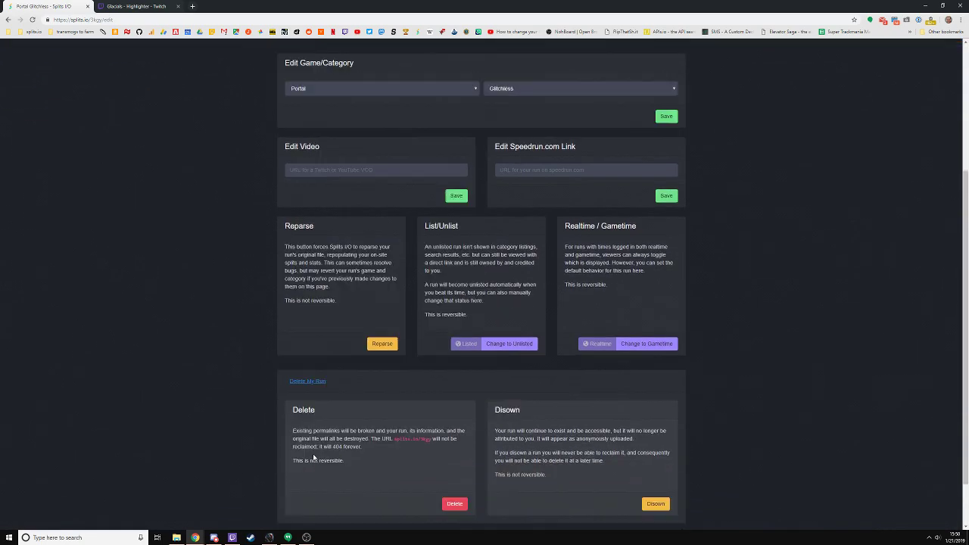
pyautogui.click(443, 447)
pyautogui.click(522, 65)
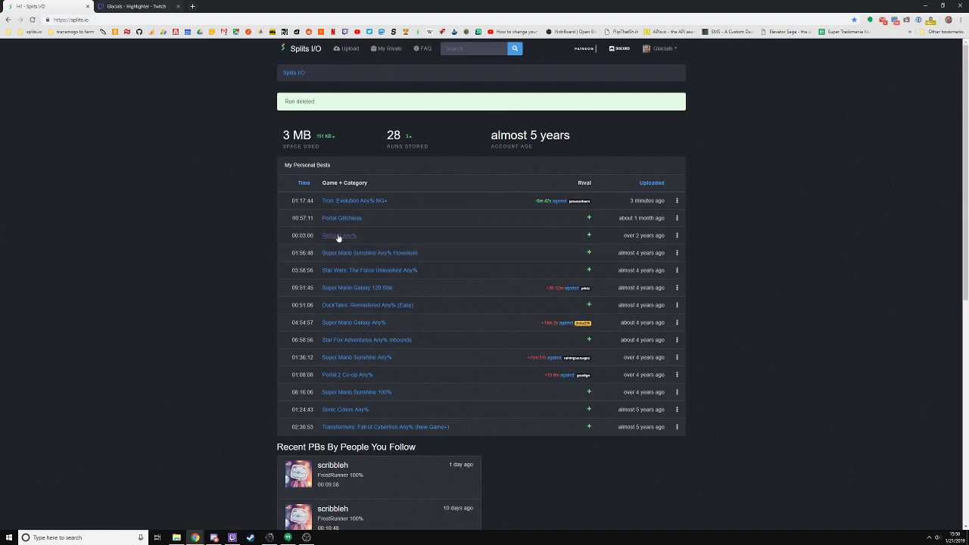
# - Open the existing Portal Glitchless PB run and seek its Twitch video to split 11/12
pyautogui.click(343, 219)
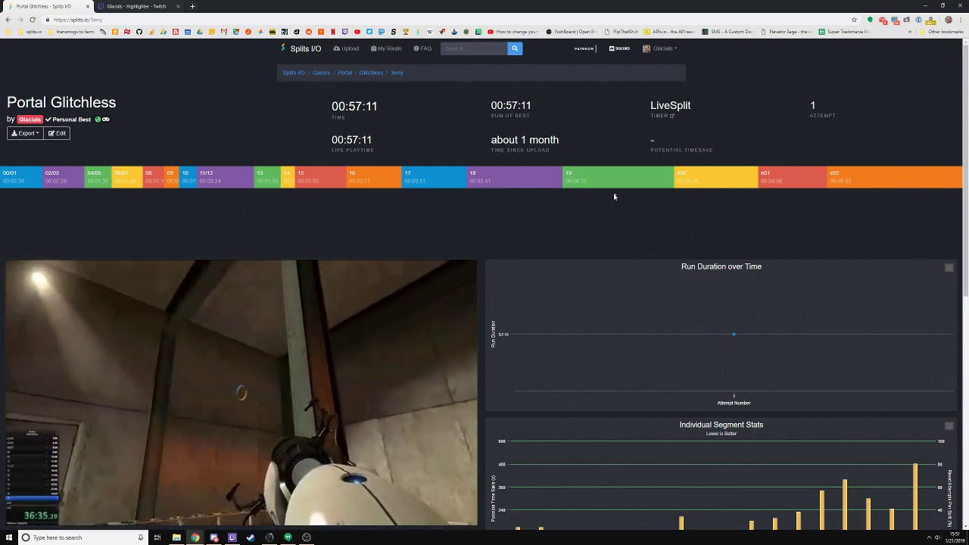
pyautogui.click(214, 179)
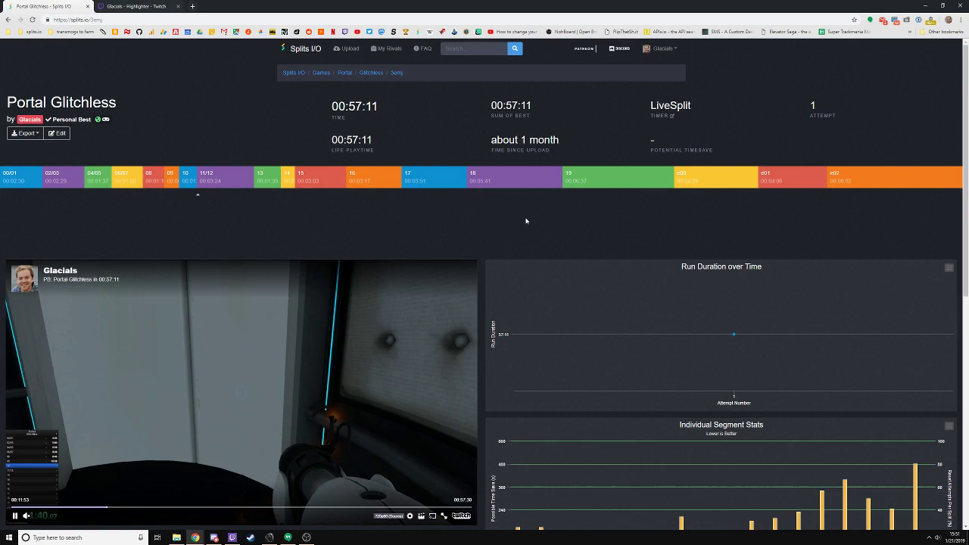
pyautogui.moveTo(735, 332)
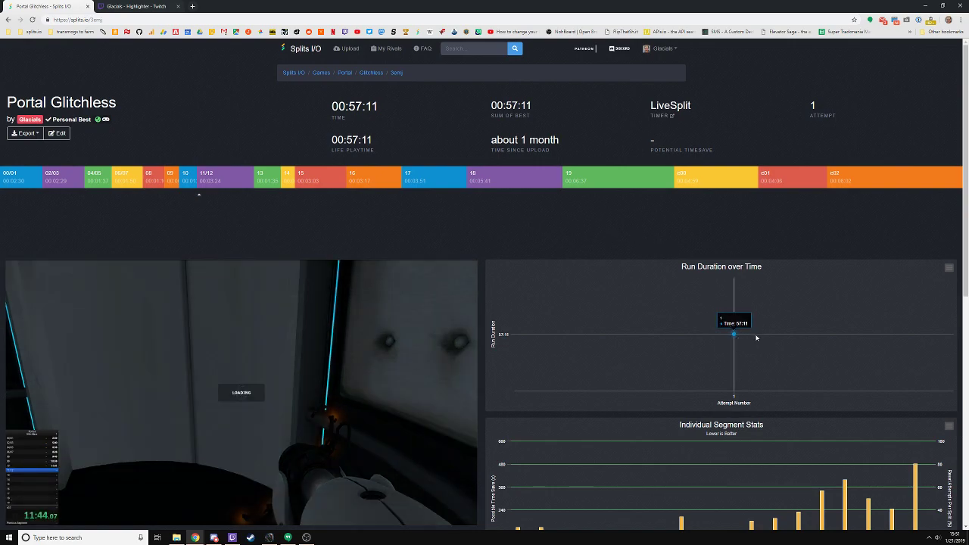
pyautogui.scroll(-3, 754, 333)
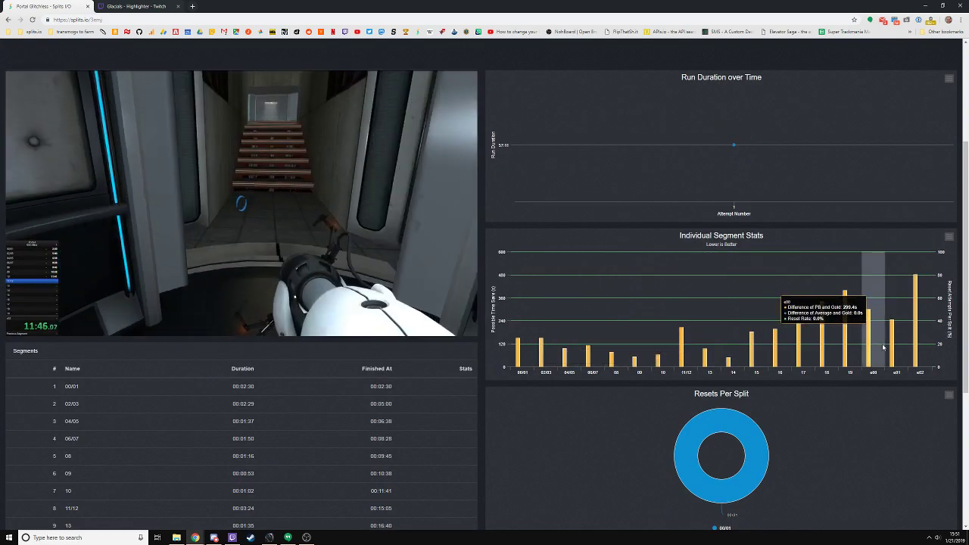
pyautogui.scroll(3, 497, 168)
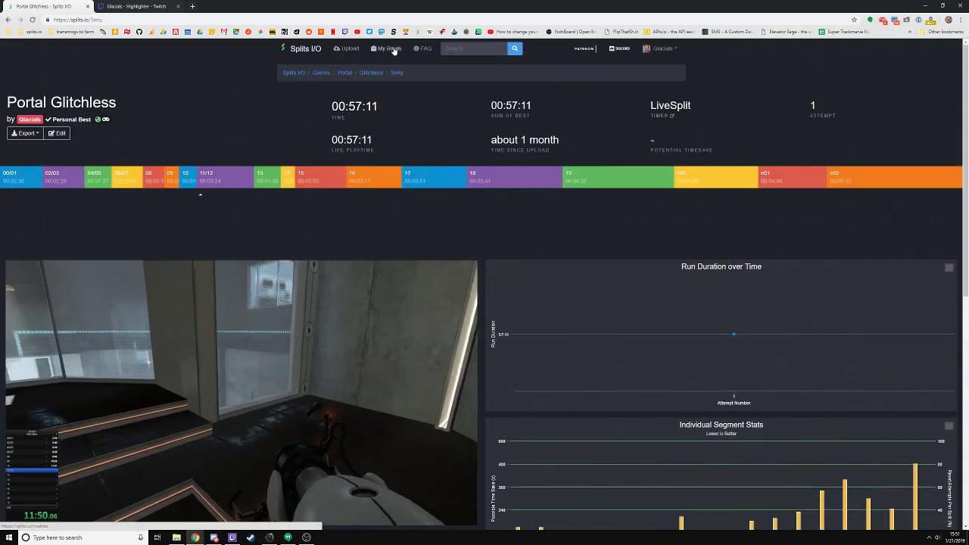
# - From My Rivals, compare my 01:17:44 Tron: Evolution run against the rival's 01:24:31
pyautogui.click(390, 49)
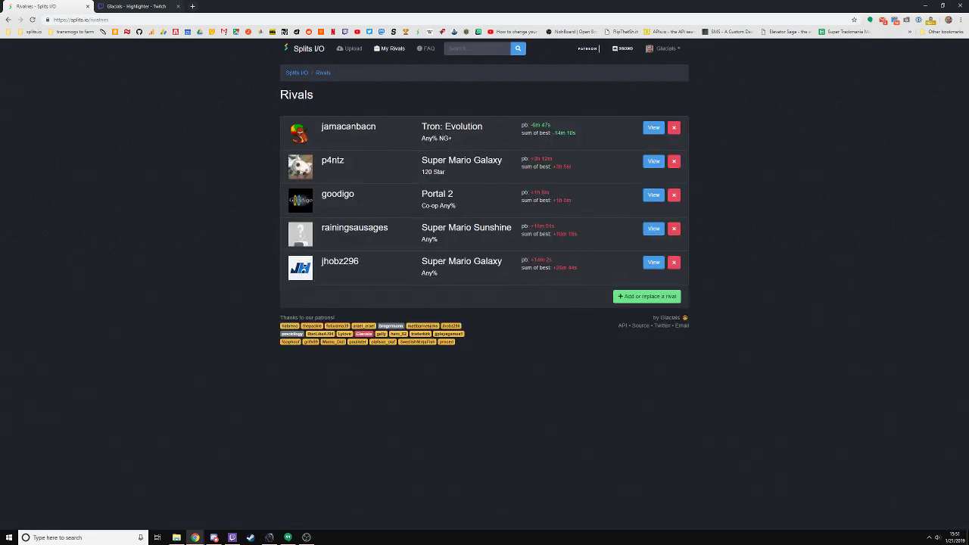
pyautogui.moveTo(319, 132); pyautogui.dragTo(485, 126)
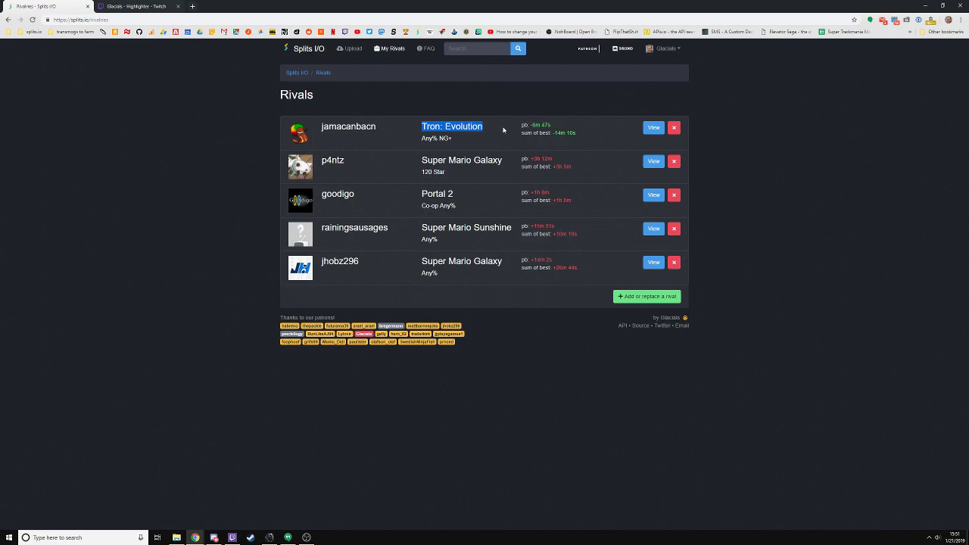
pyautogui.moveTo(529, 126); pyautogui.dragTo(559, 126)
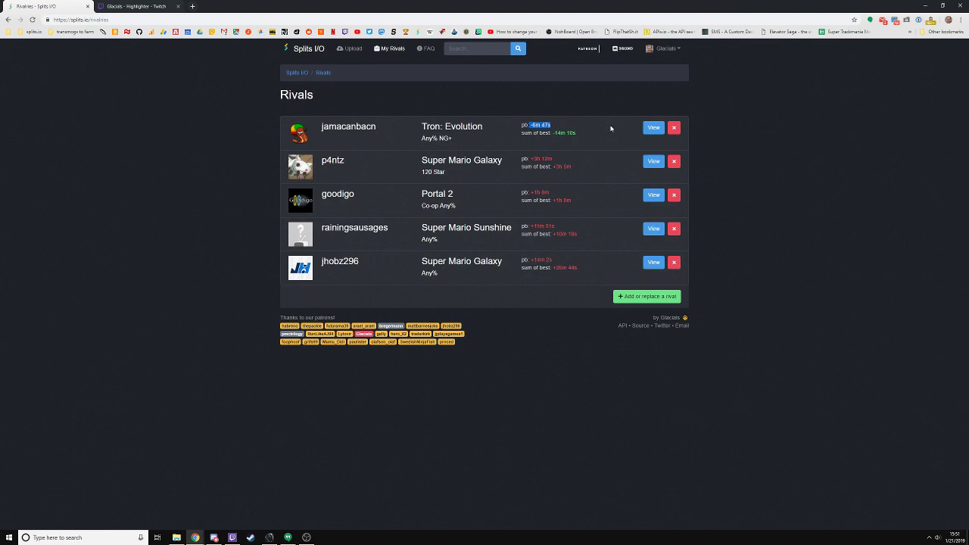
pyautogui.click(653, 127)
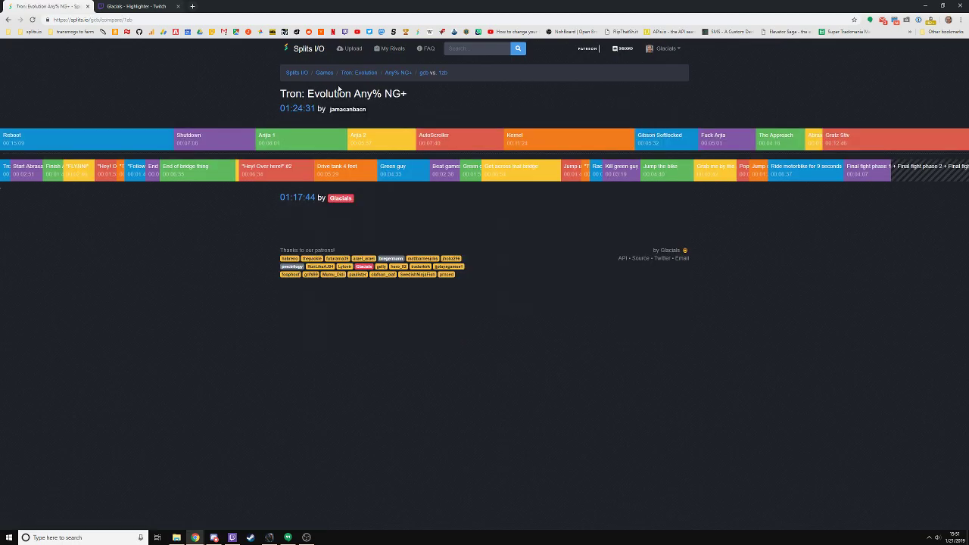
# - Open the rival's 01:24:31 Tron run, show its Shutdown segment stats, then return home
pyautogui.moveTo(10, 151)
pyautogui.click(302, 108)
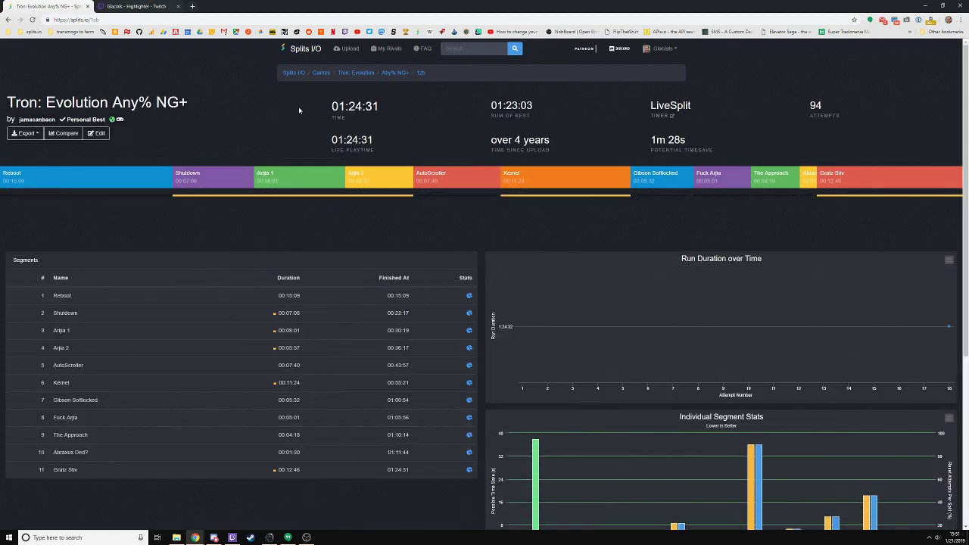
pyautogui.scroll(-4, 303, 125)
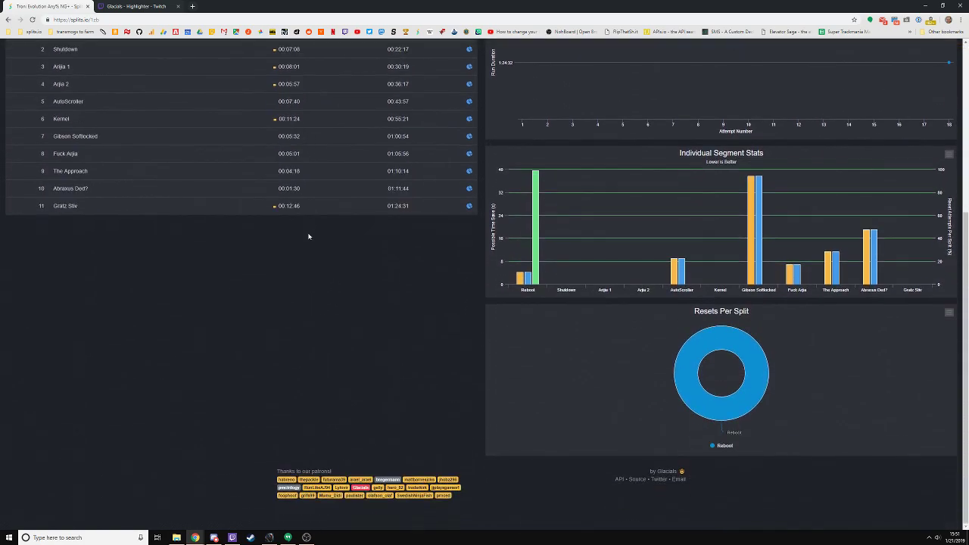
pyautogui.scroll(4, 309, 237)
pyautogui.click(469, 312)
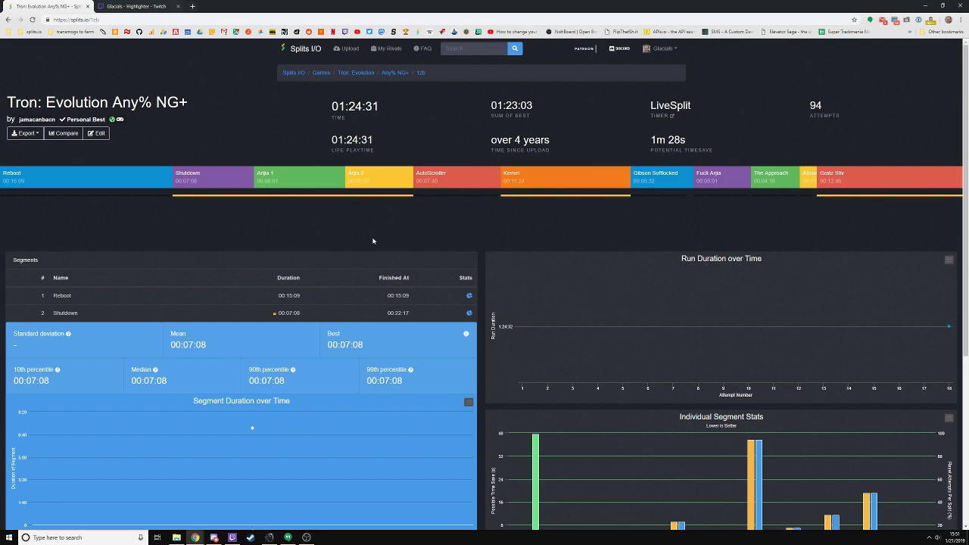
pyautogui.click(307, 49)
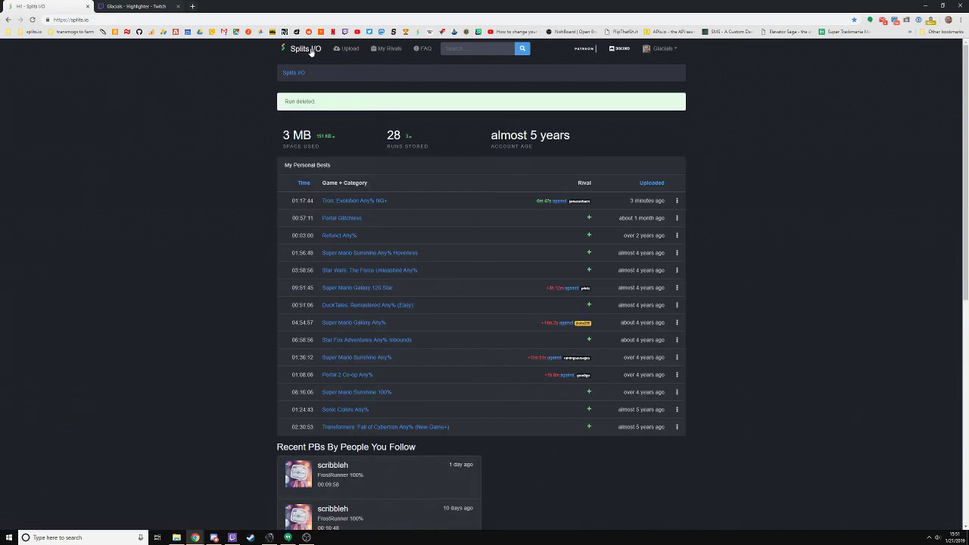